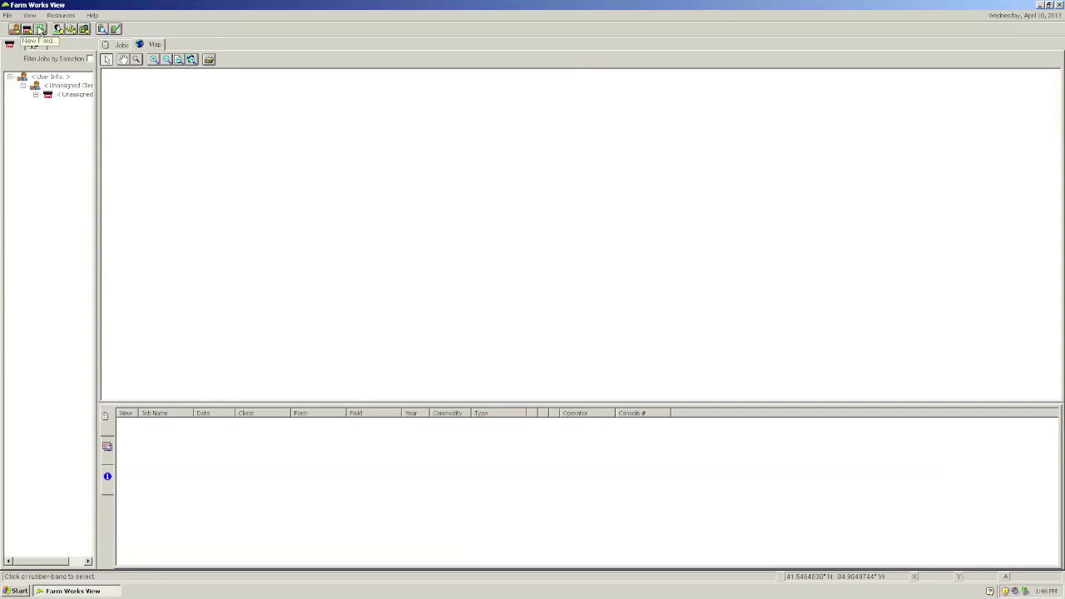
Step: Create a farm named 'Home Farm' under the unassigned client and select it in the tree
left_click(26, 30)
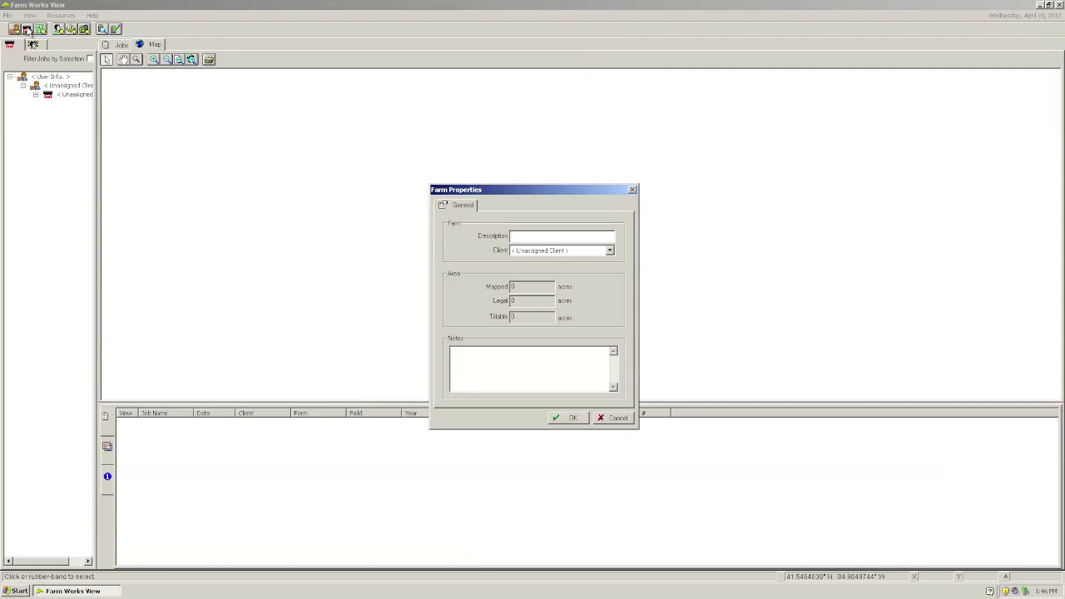
type("Home Farm")
left_click(572, 418)
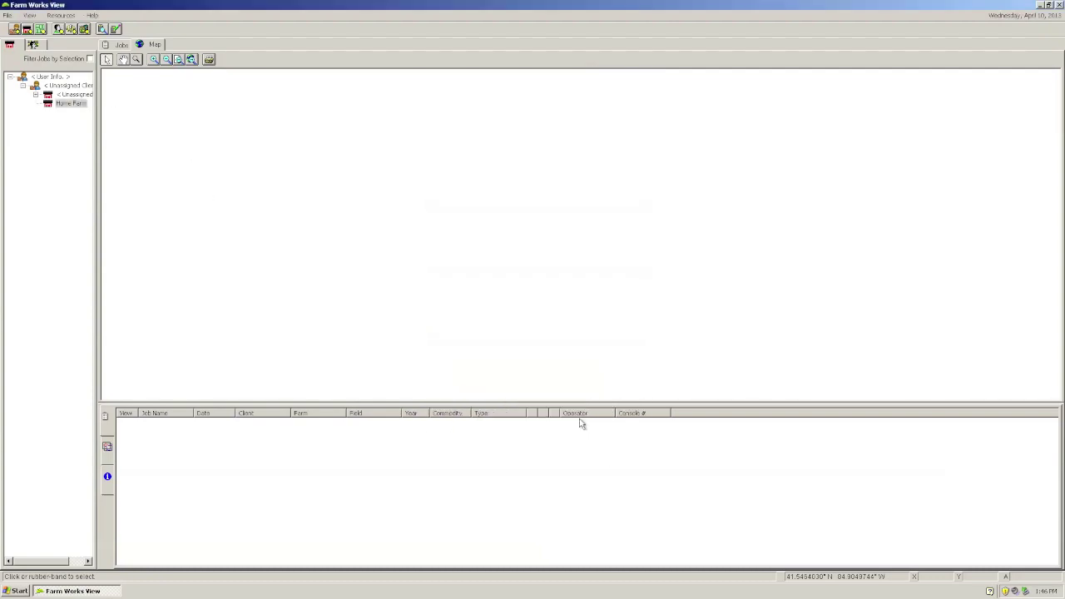
left_click(62, 104)
Step: Add two fields, South 80 and West 40, under Home Farm
left_click(40, 30)
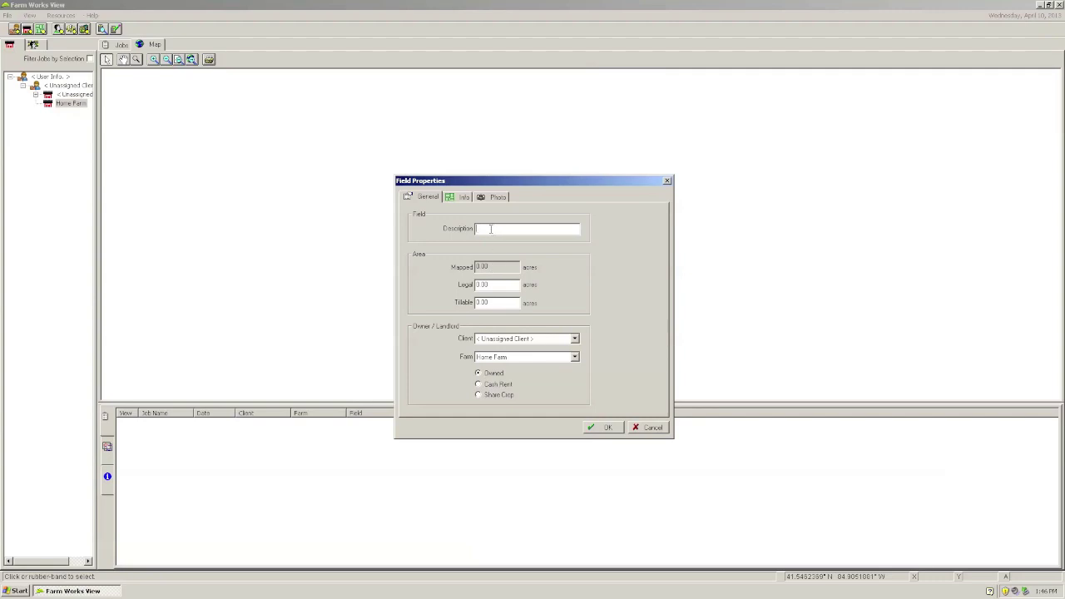
type("South 80")
left_click(603, 427)
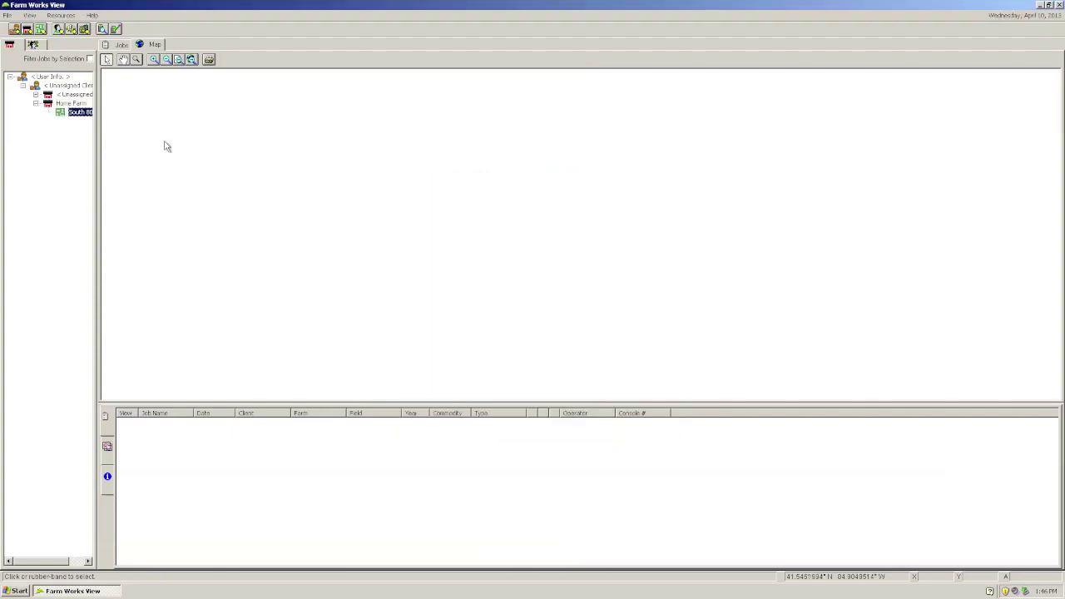
left_click(70, 112)
left_click(68, 113)
left_click(46, 30)
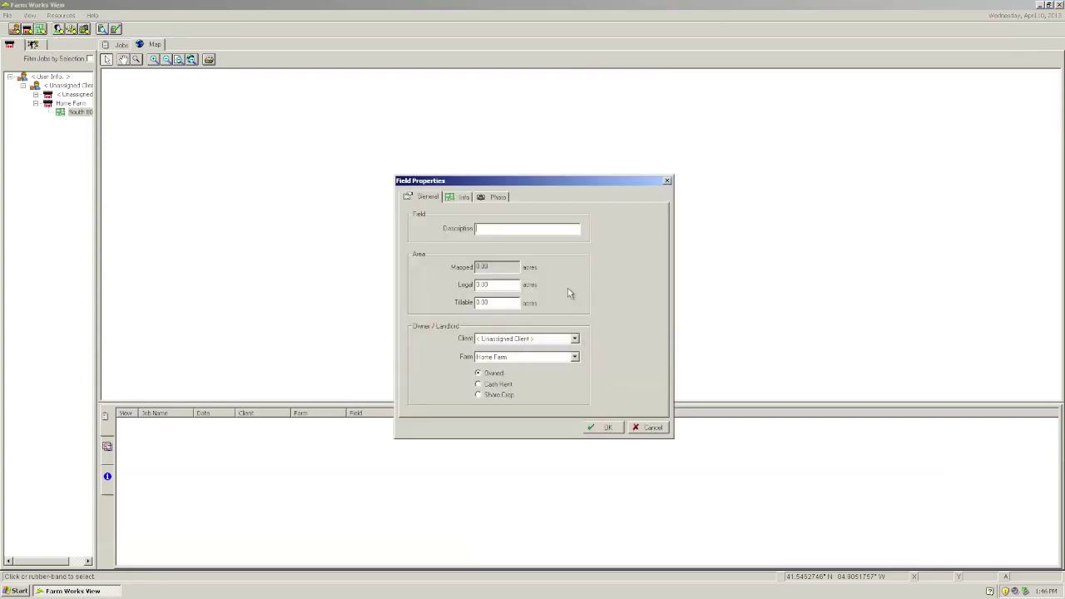
type("West 40")
left_click(598, 429)
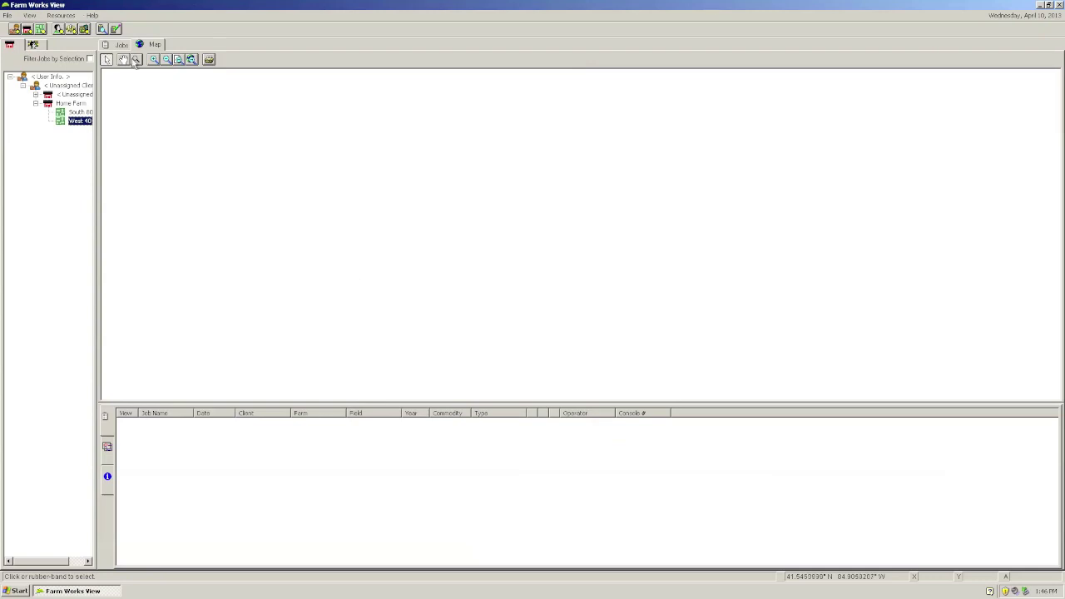
Step: Create a second farm named after the grower
left_click(29, 30)
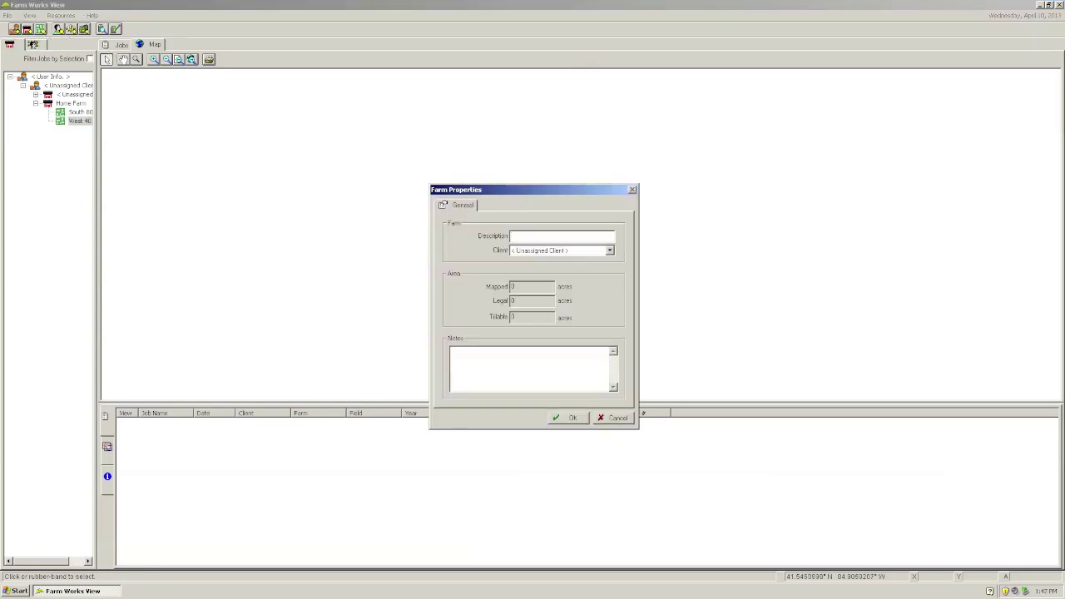
type("John Smith")
left_click(571, 420)
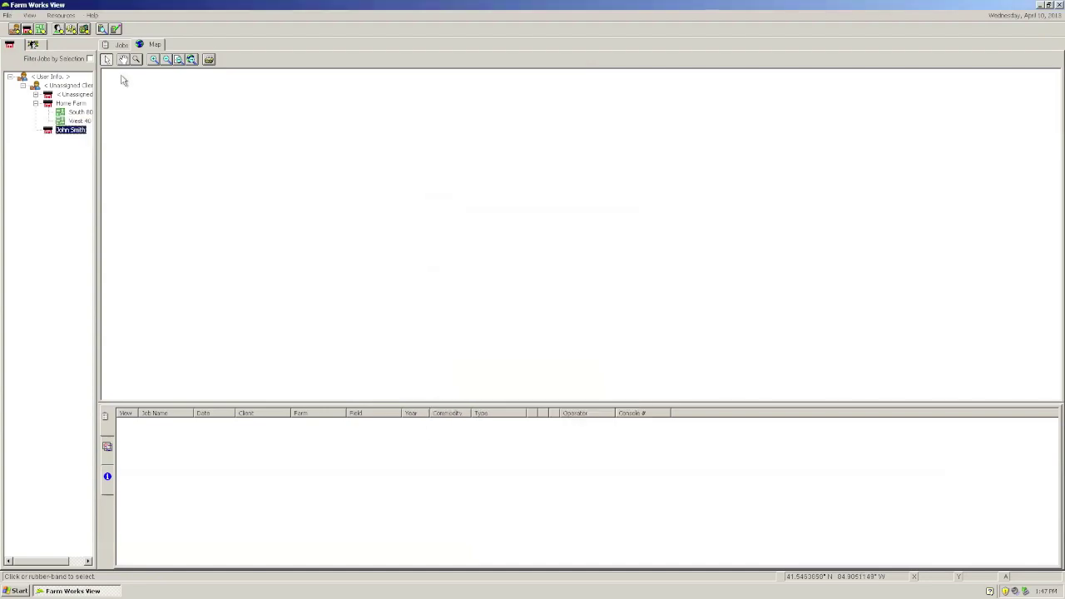
Step: Add a field named North 40 to the new farm
left_click(41, 31)
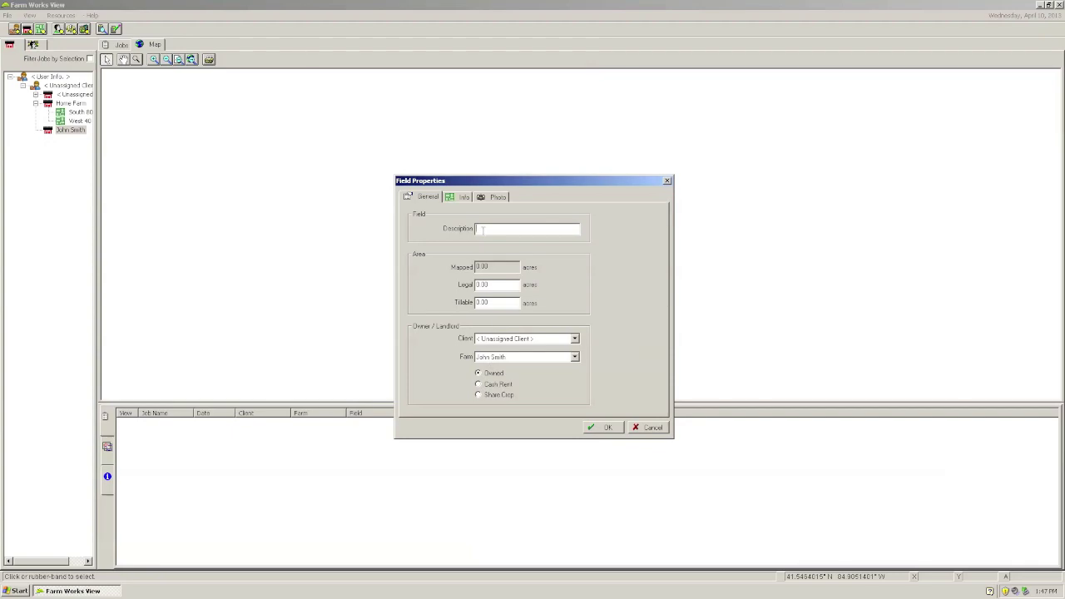
type("North 40")
left_click(604, 428)
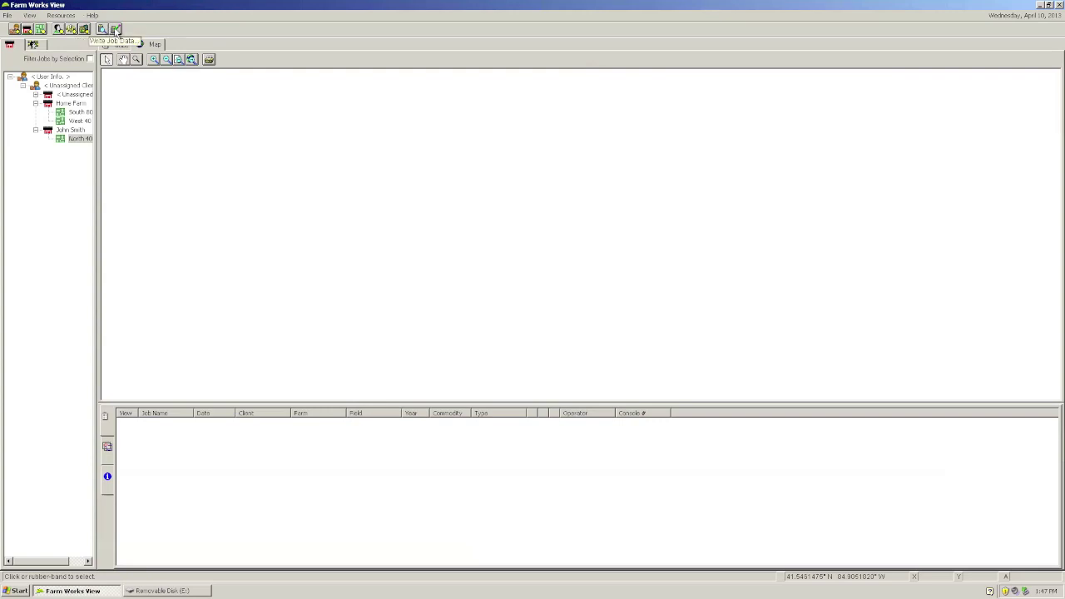
Step: Write the job data to the RDS SD card on drive E:\, confirming the overwrite warning
left_click(117, 30)
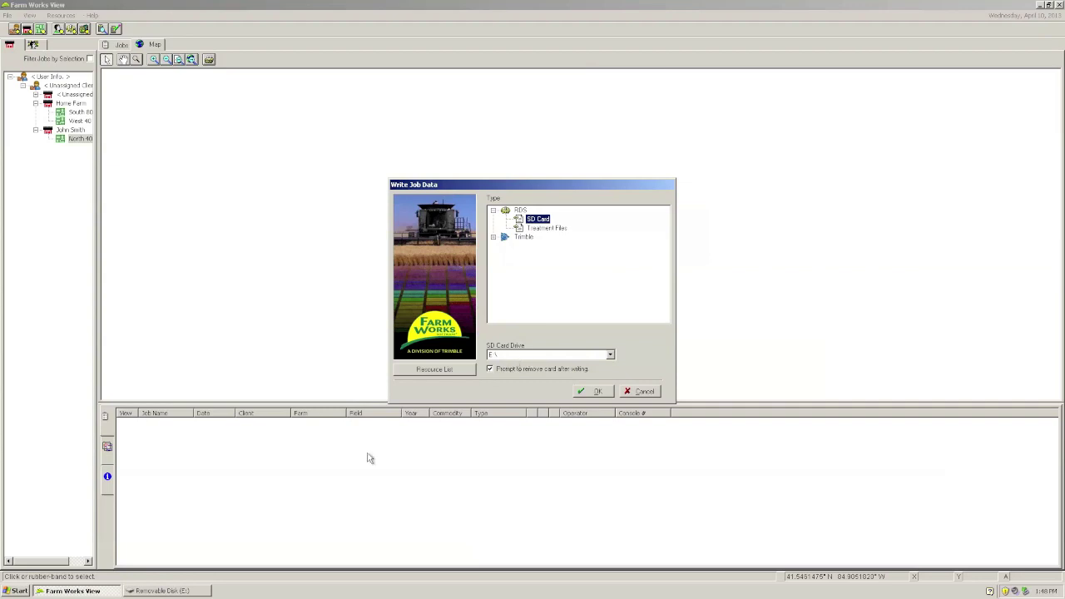
left_click(529, 357)
left_click(528, 357)
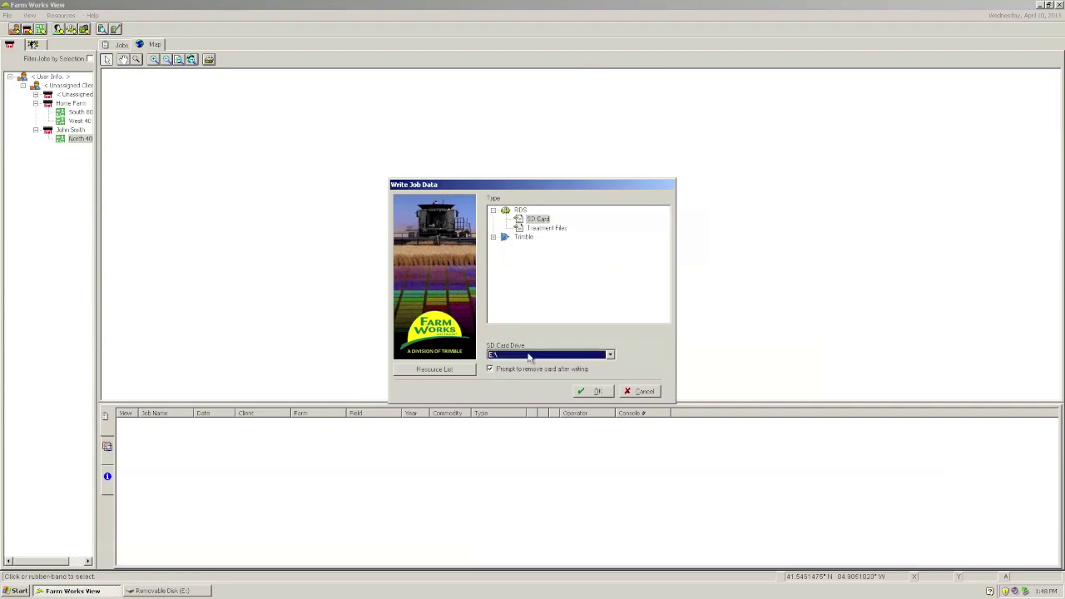
left_click(597, 392)
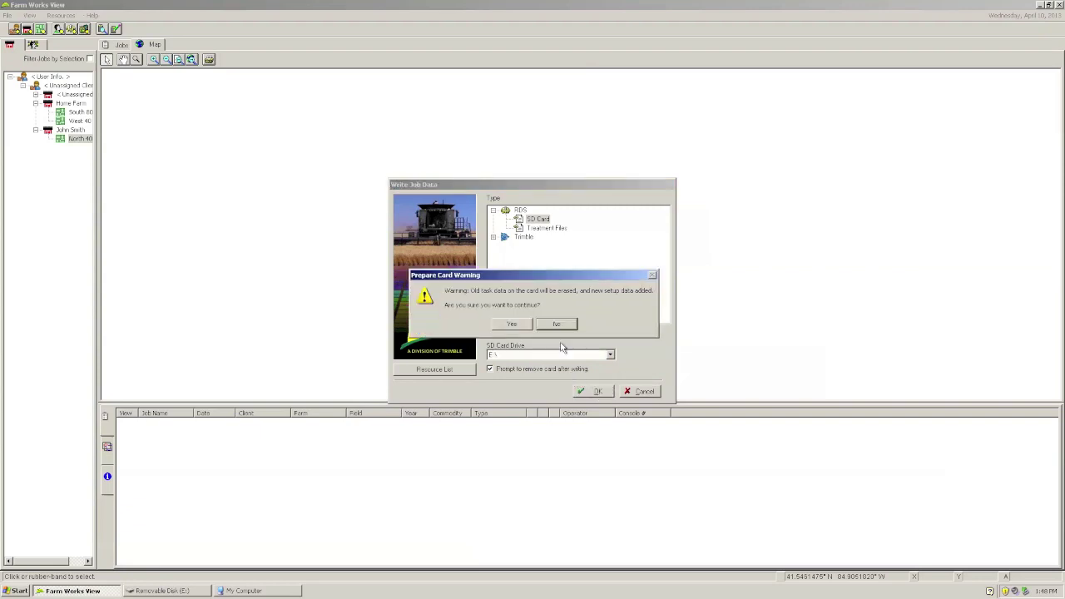
left_click(520, 326)
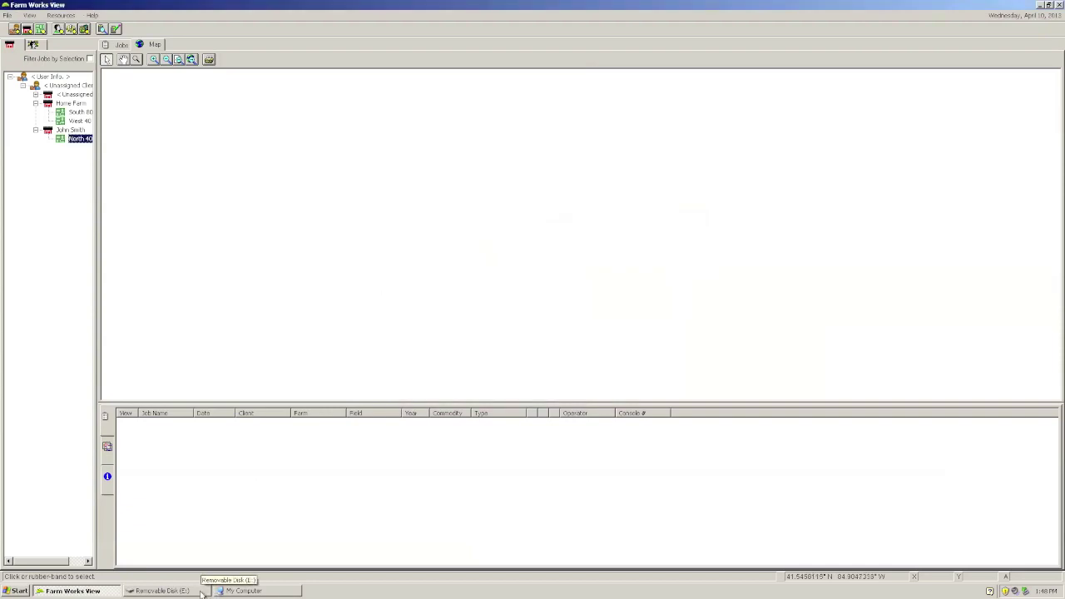
Step: Browse to E:\RDS_DATA.XXX and check FarmList.rds, FIELDS01.rds and FIELDS02.rds are there
left_click(248, 590)
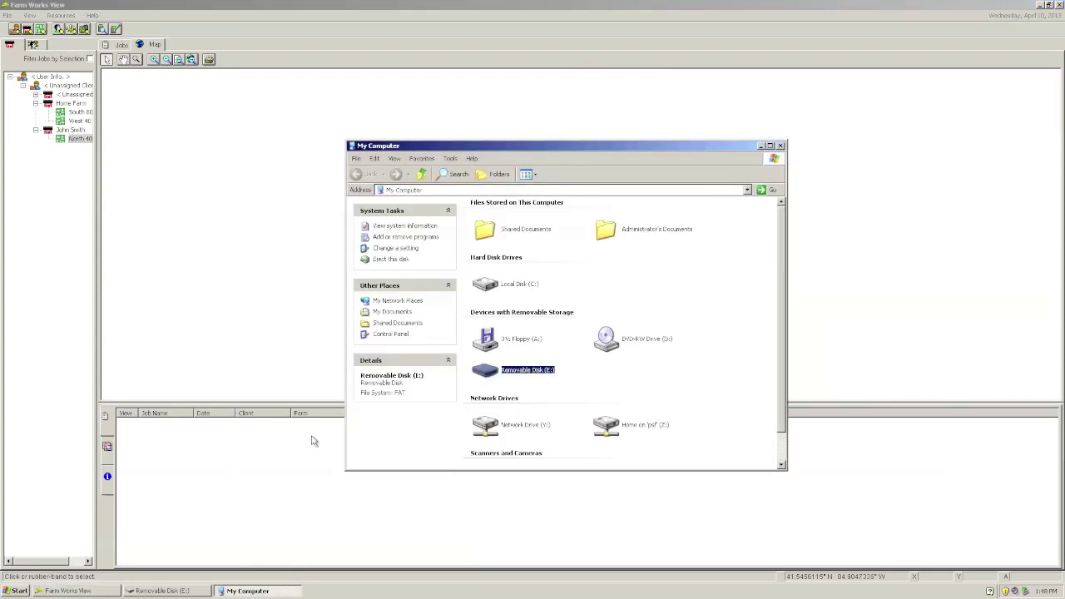
double_click(490, 373)
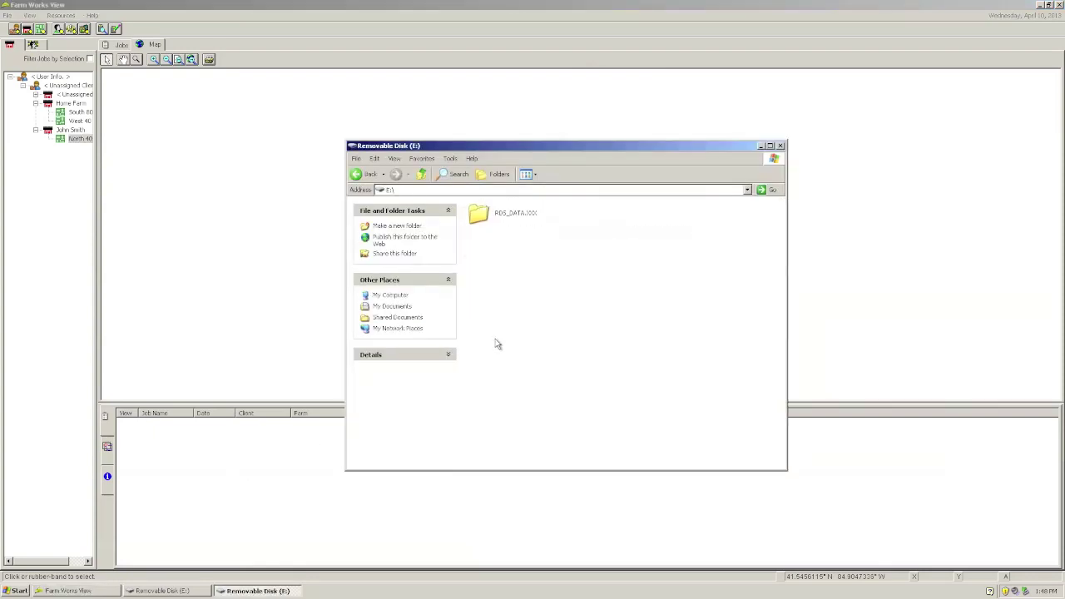
left_click(479, 216)
double_click(479, 217)
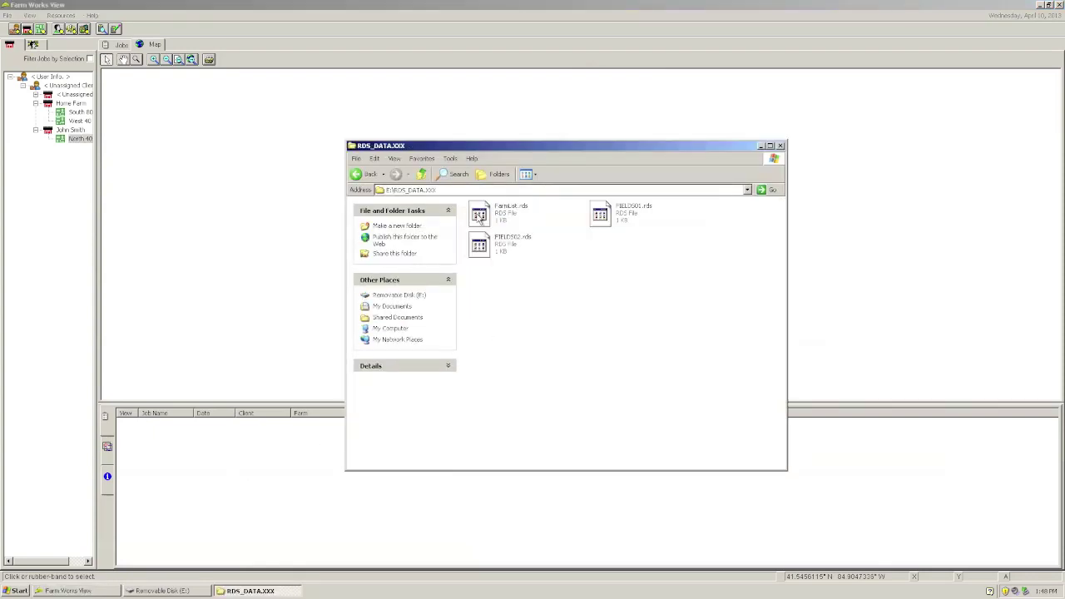
left_click(615, 215)
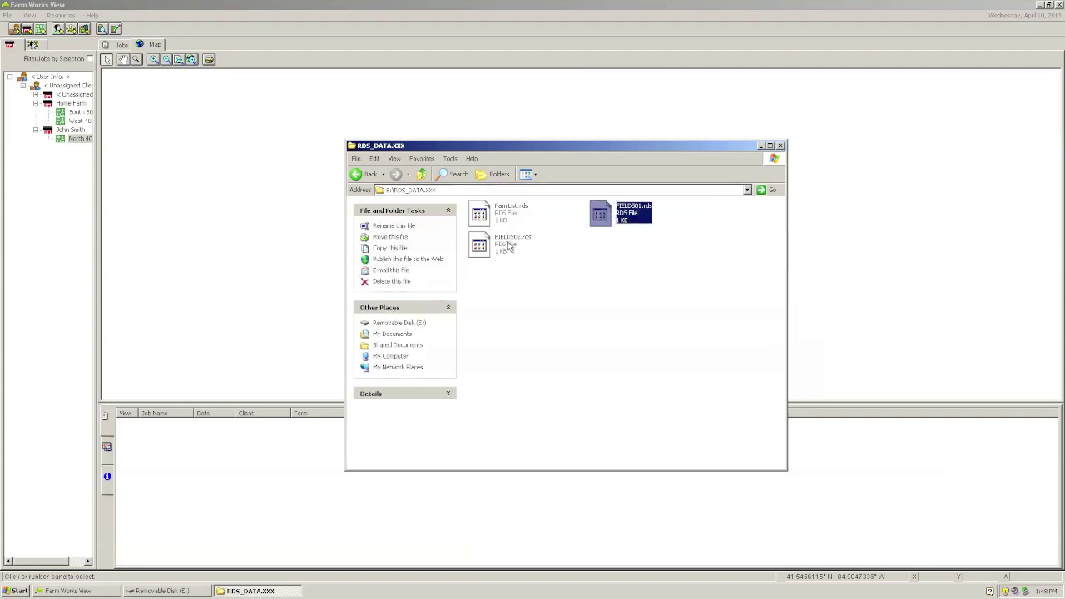
left_click(504, 246)
left_click(627, 316)
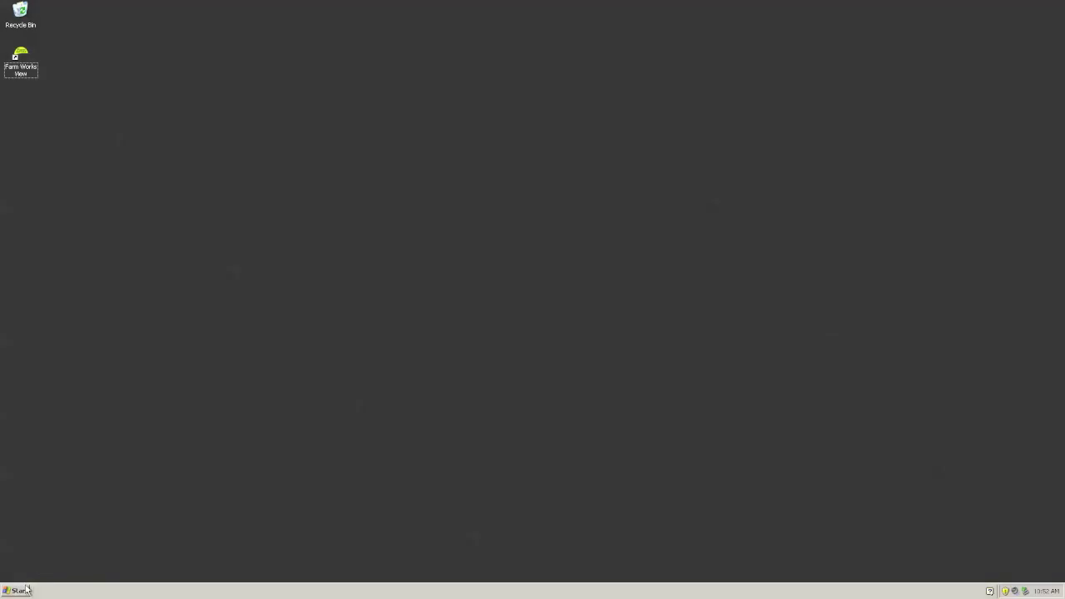
Step: Open FARMLIST from E:\RDS_DATA.XXX in Notepad using Open With
left_click(24, 590)
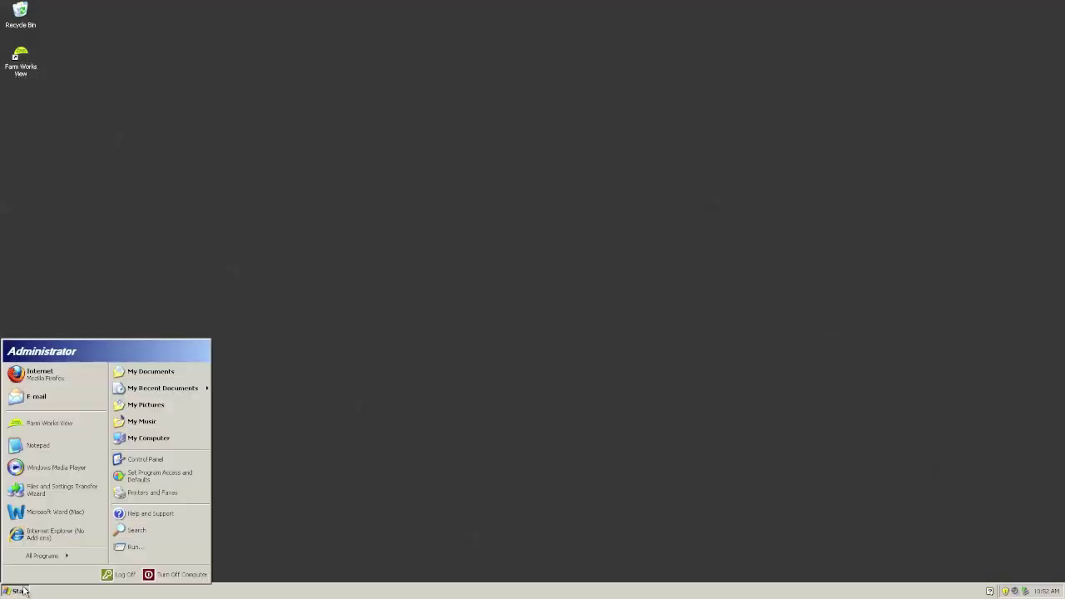
left_click(202, 436)
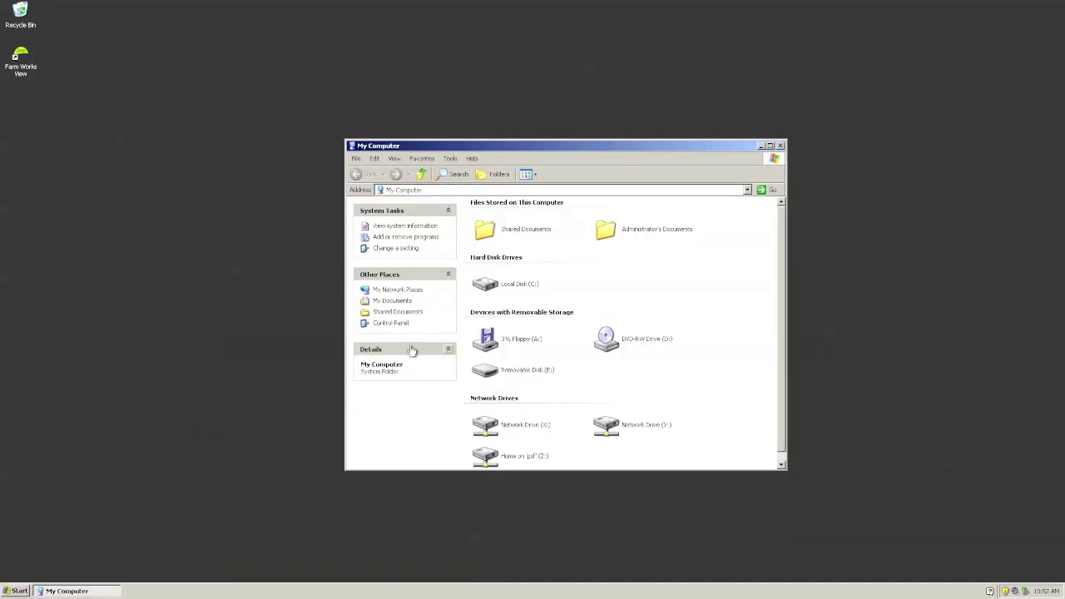
double_click(497, 372)
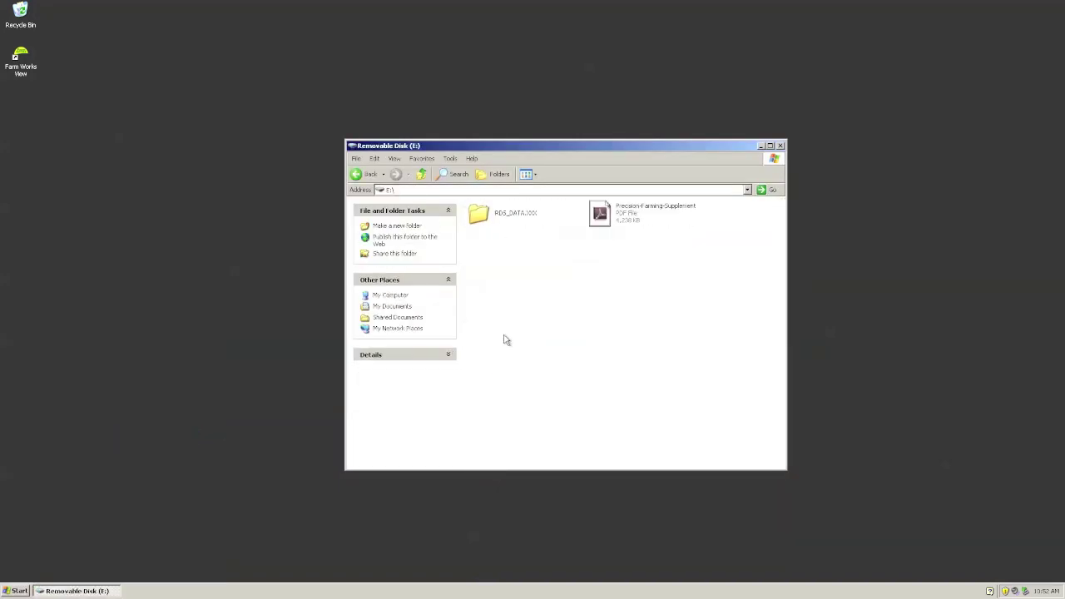
double_click(483, 213)
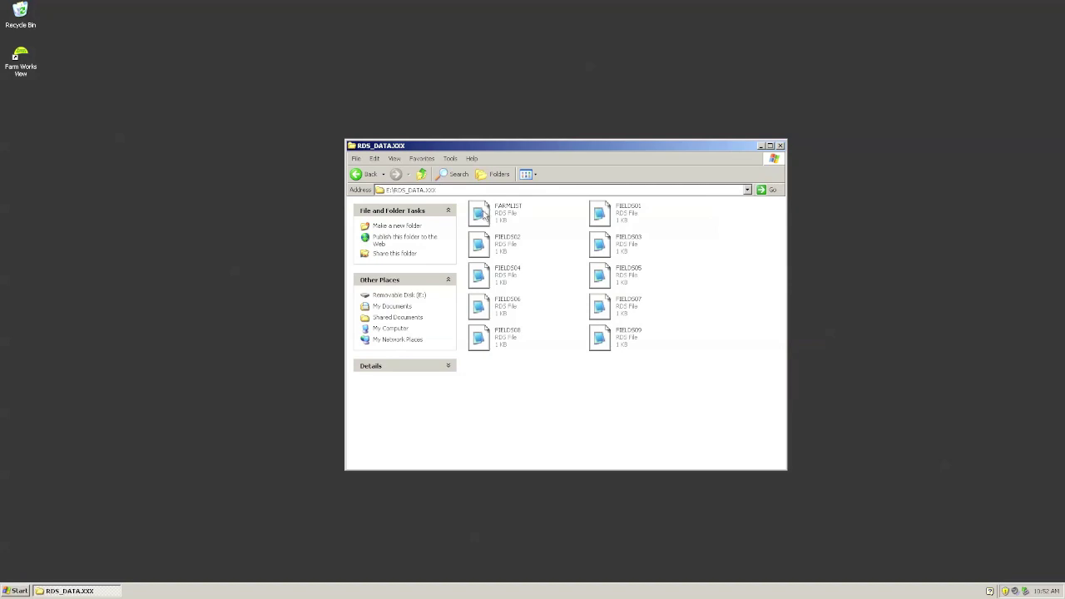
right_click(484, 215)
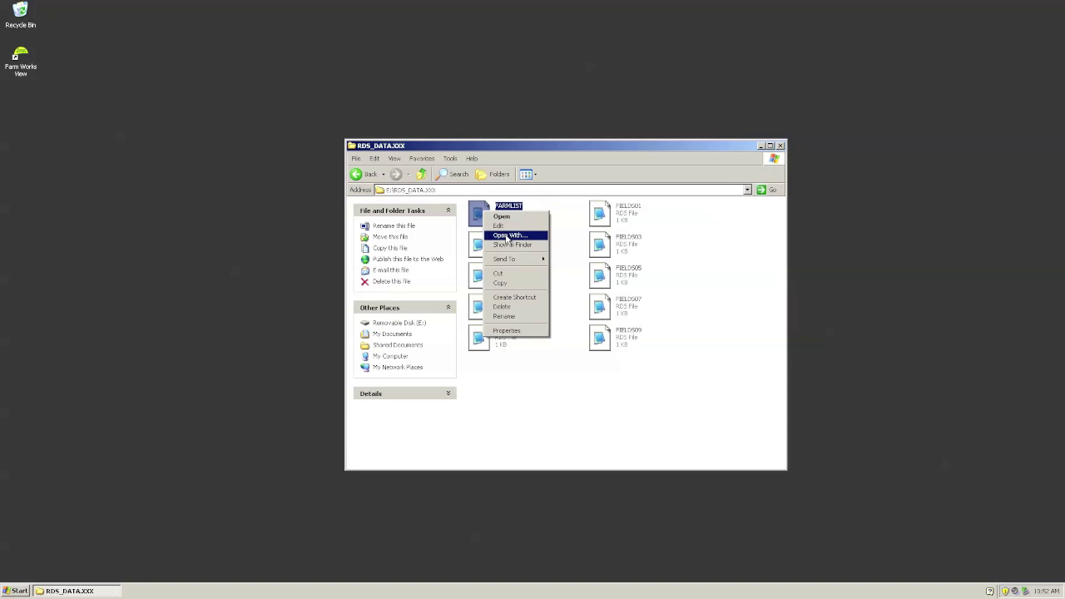
left_click(507, 237)
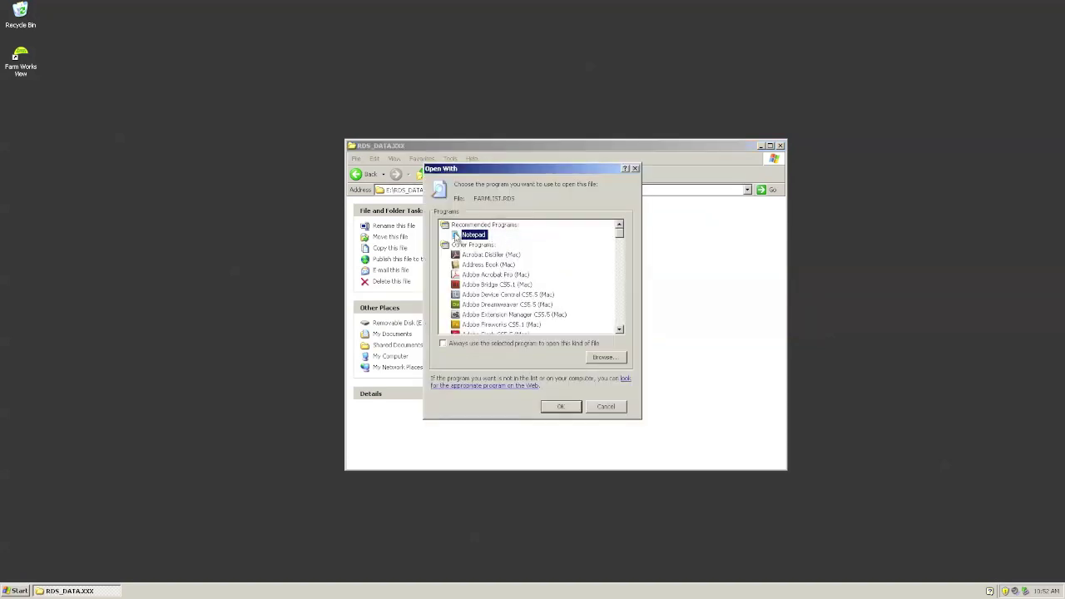
left_click(560, 407)
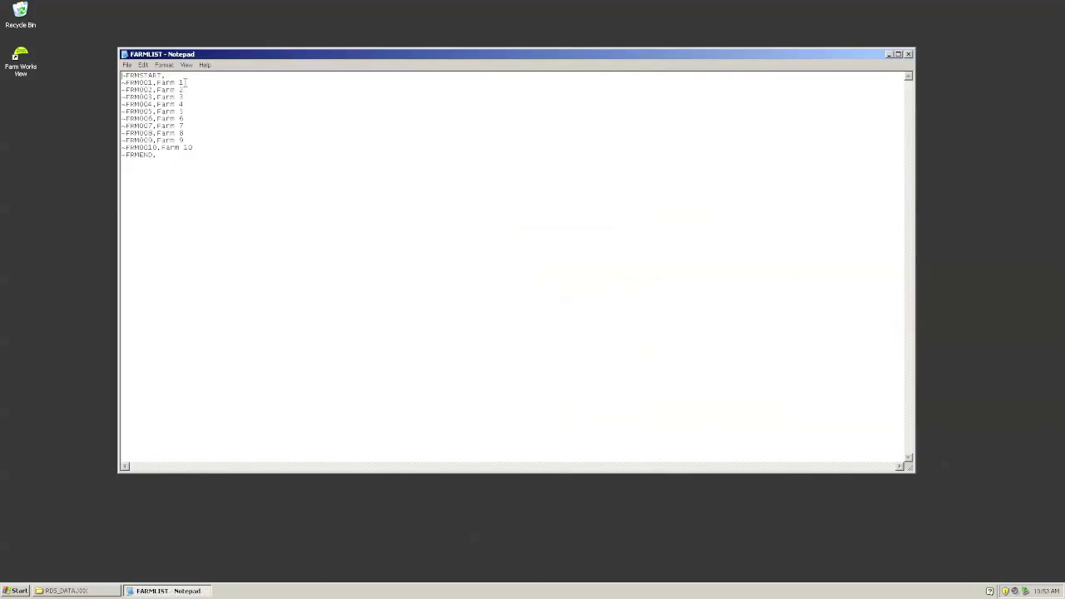
Step: Rename Farm 1–3 to Home, the grower's name and a company name, and save FARMLIST
left_click_drag(185, 83, 156, 83)
type("HOme")
left_click_drag(184, 90, 156, 90)
left_click_drag(183, 97, 167, 97)
type("Davies & Co")
left_click(131, 67)
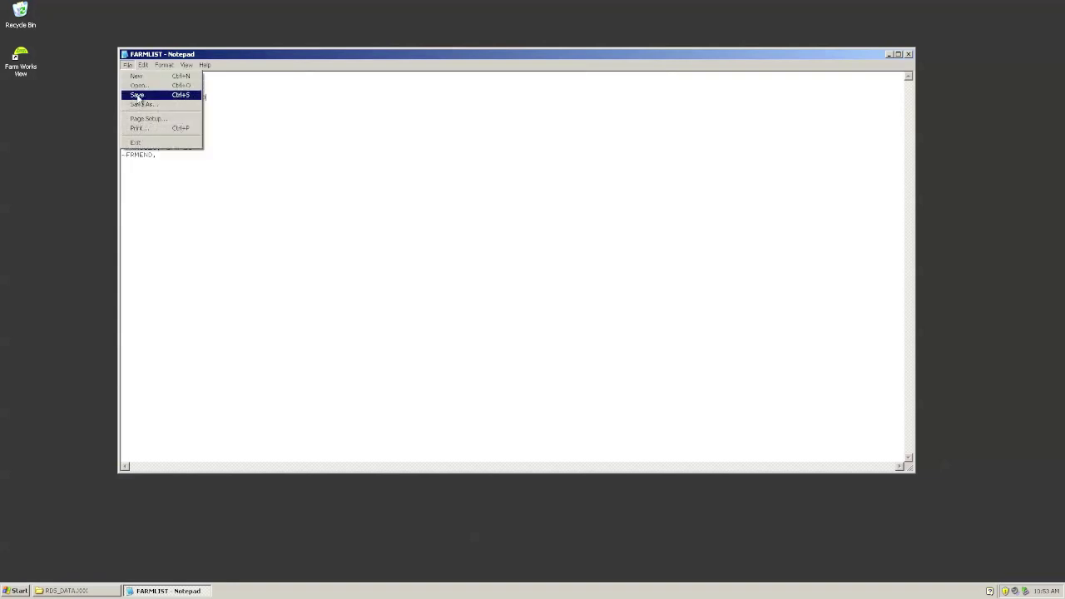
left_click(138, 95)
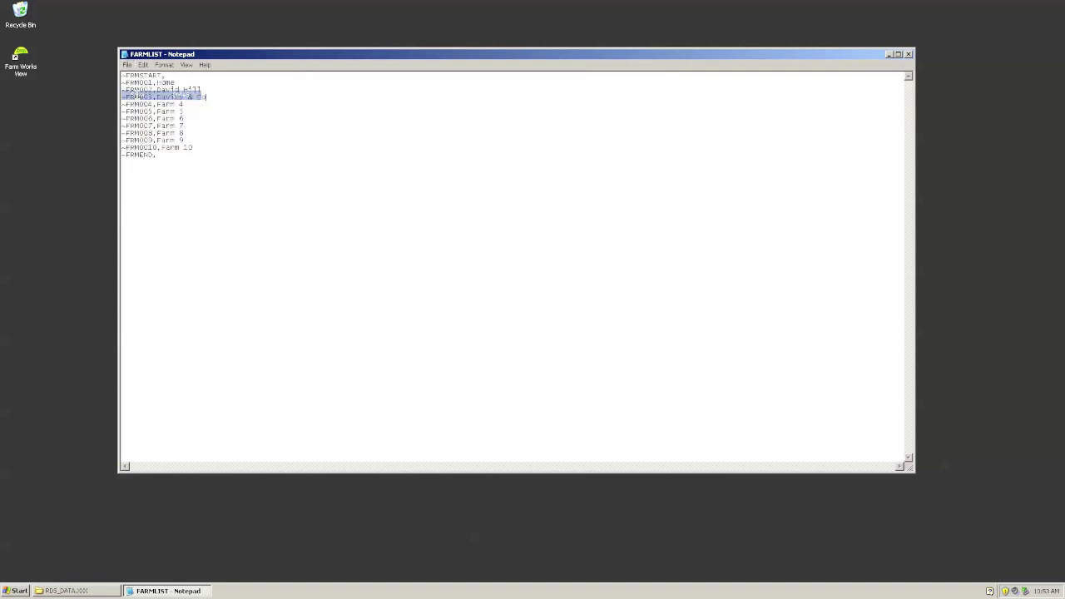
Step: Close FARMLIST, open FIELDS01, and change its farm name to Home on the start and end lines
left_click(909, 54)
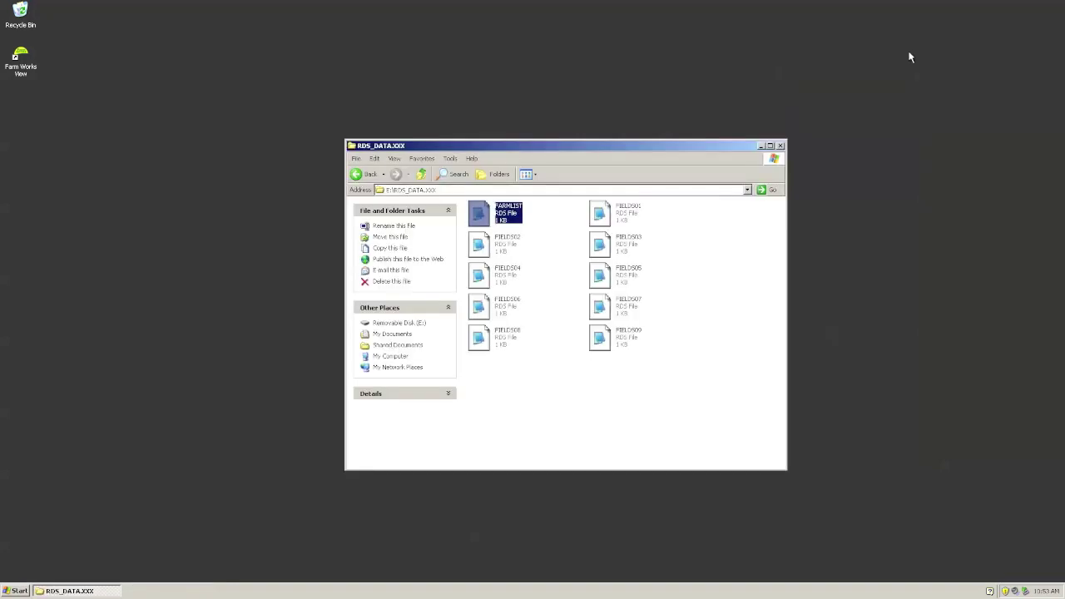
left_click(570, 383)
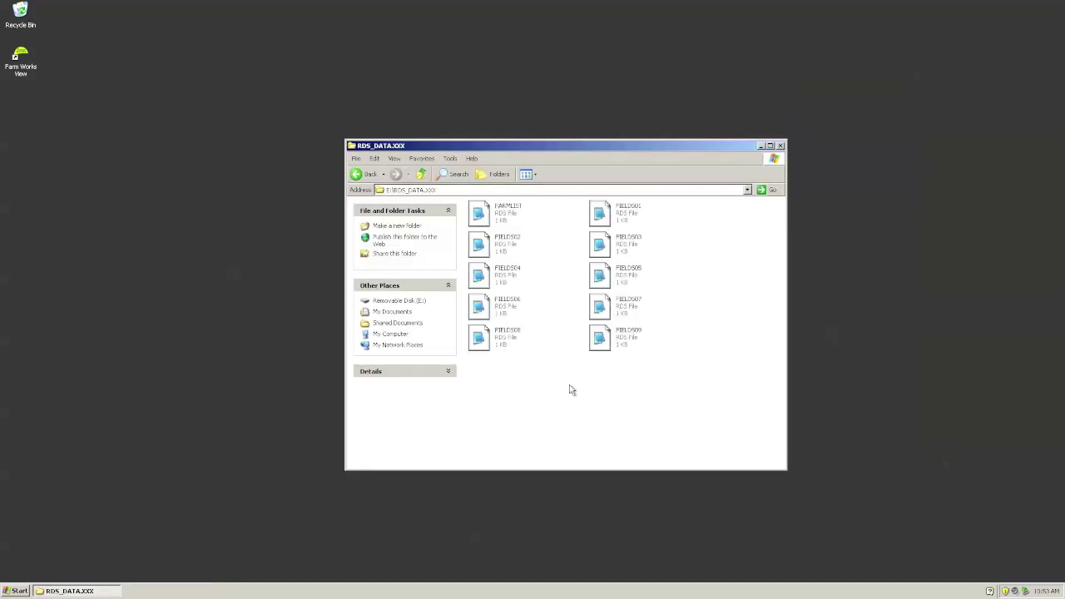
double_click(605, 215)
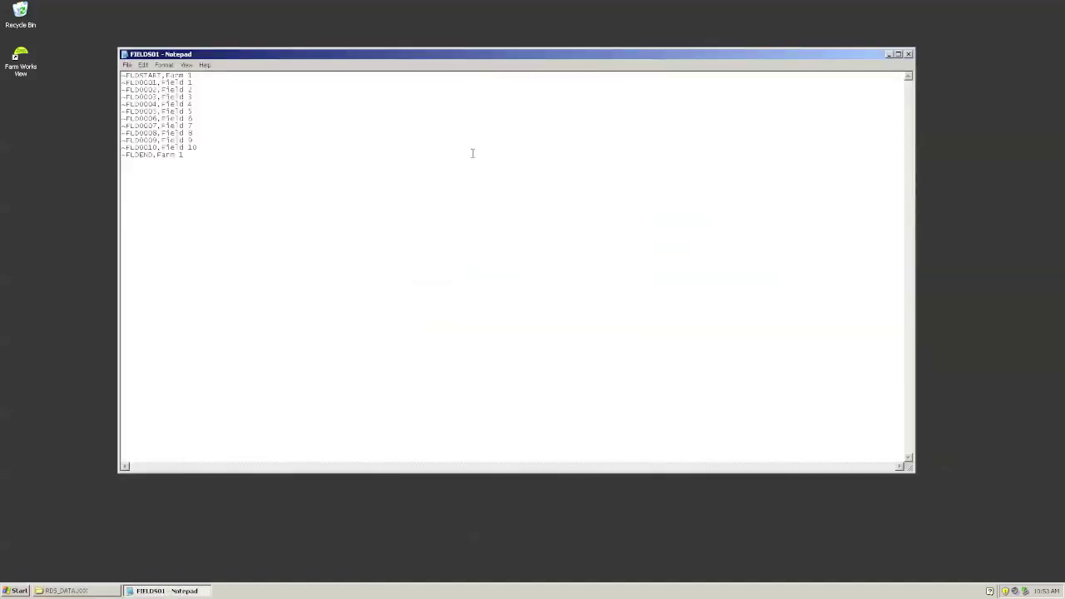
left_click_drag(193, 76, 166, 76)
type("Home")
left_click_drag(184, 154, 157, 155)
type("Home")
Step: Rename the first three fields to North 40, Northwest 80 and South 80, save and close
left_click_drag(193, 83, 163, 83)
type("Hom")
type("th 40")
left_click_drag(161, 90, 192, 90)
type("Northwest 80")
left_click_drag(192, 96, 161, 96)
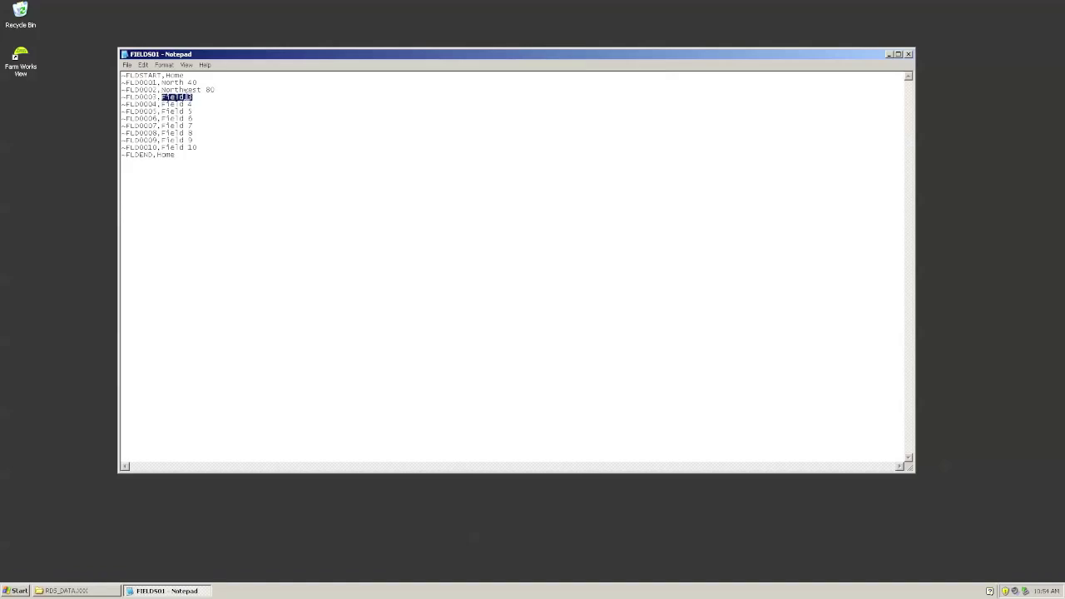
type("South 80")
left_click(129, 65)
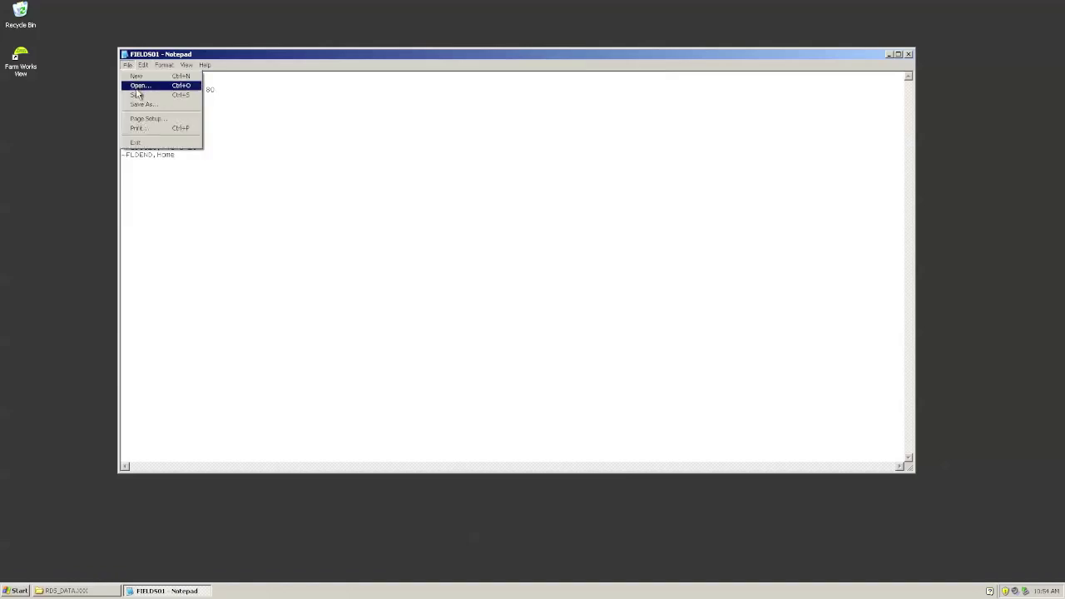
left_click(136, 95)
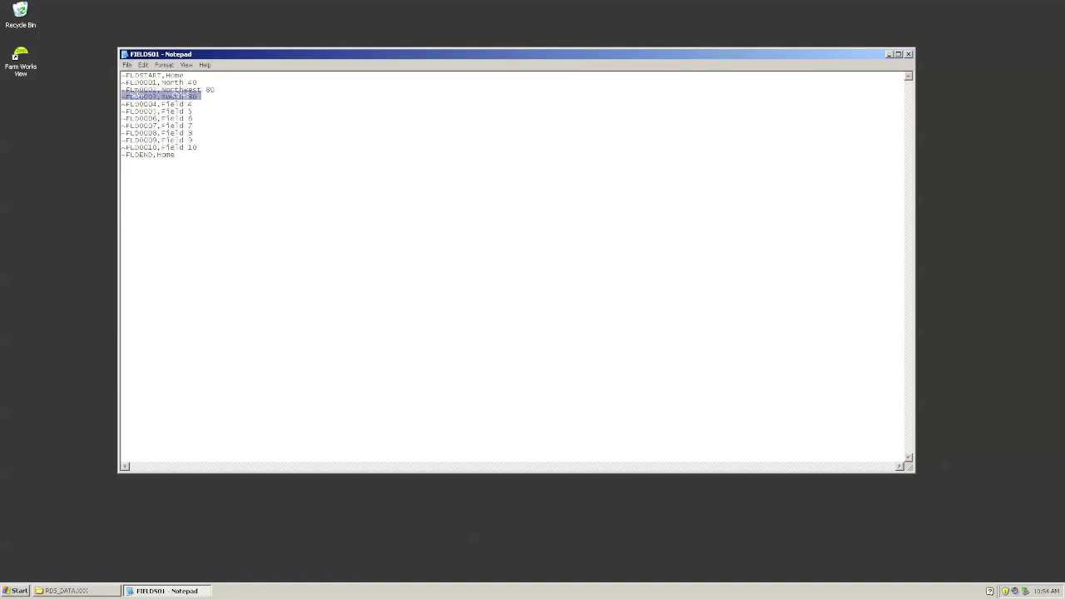
left_click(910, 55)
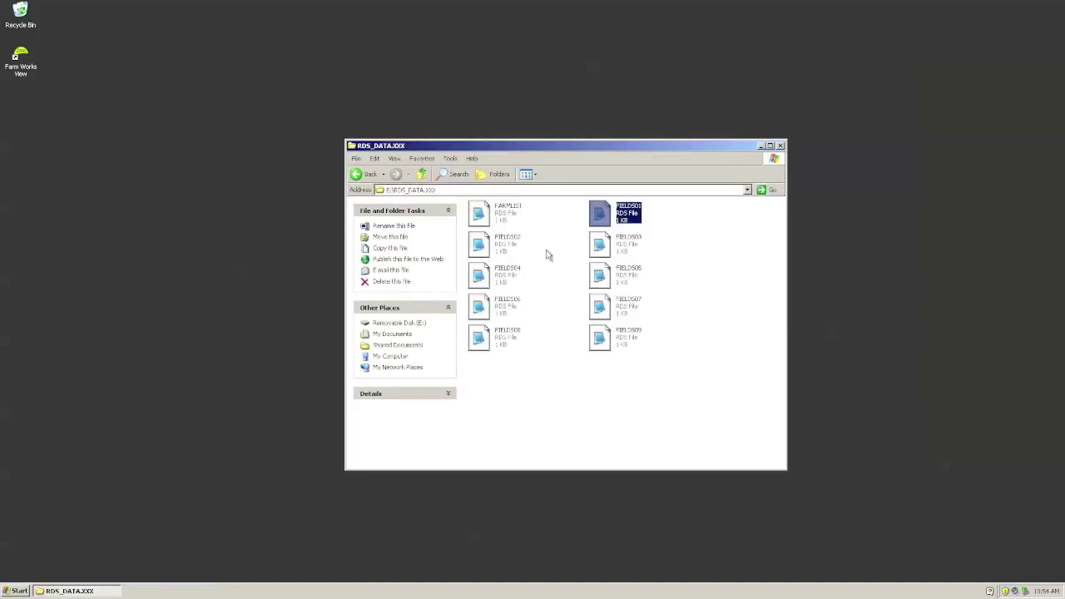
Step: Open FIELDS02 and replace Farm 2 with the owner's name on the start and end lines
left_click(509, 241)
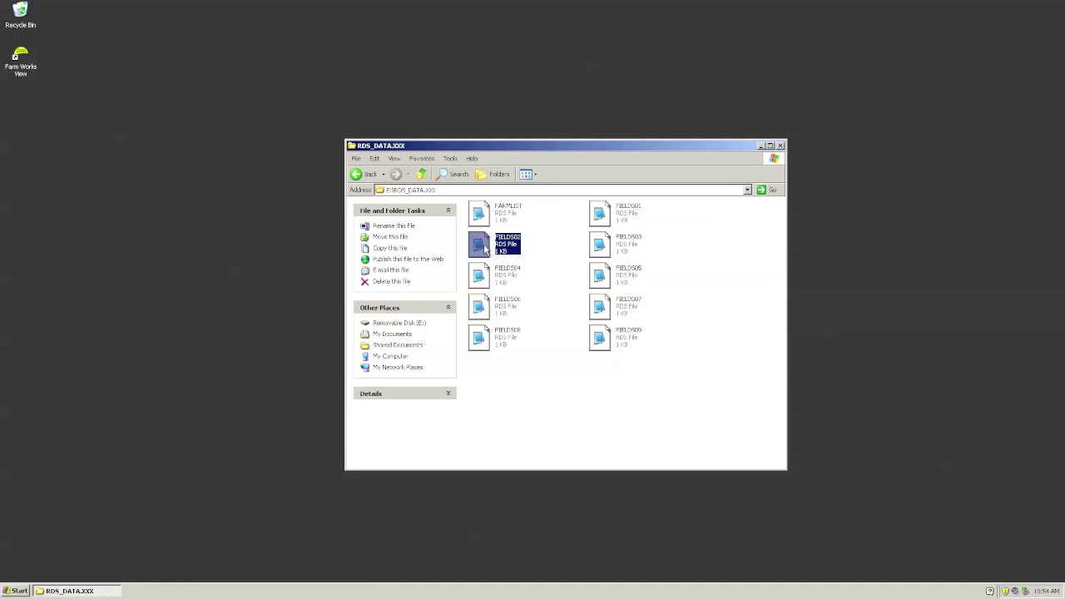
double_click(483, 244)
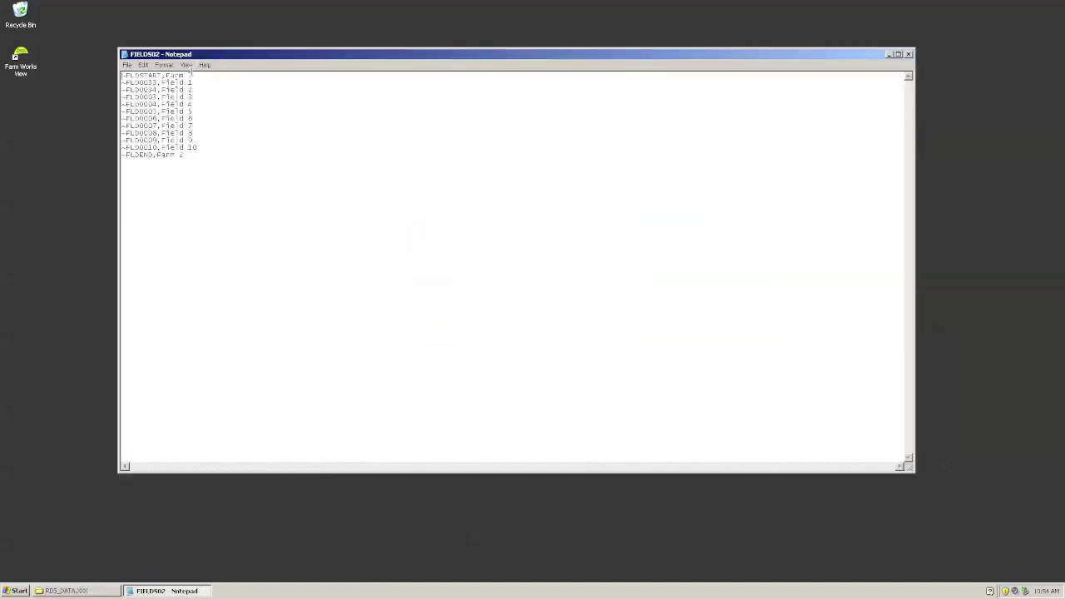
double_click(189, 76)
left_click_drag(189, 76, 166, 76)
left_click_drag(188, 156, 158, 156)
Step: Rename the first two fields to West 80 and Southwest 60, save and close
left_click_drag(193, 83, 160, 83)
type("west 80")
left_click_drag(161, 90, 192, 90)
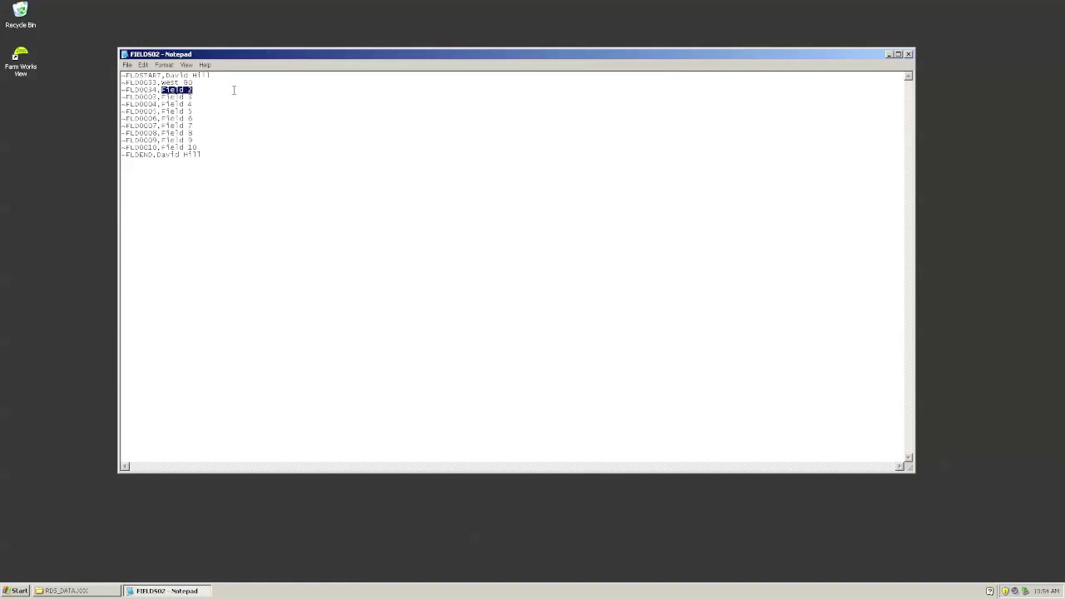
type("Southwest 60")
left_click(126, 65)
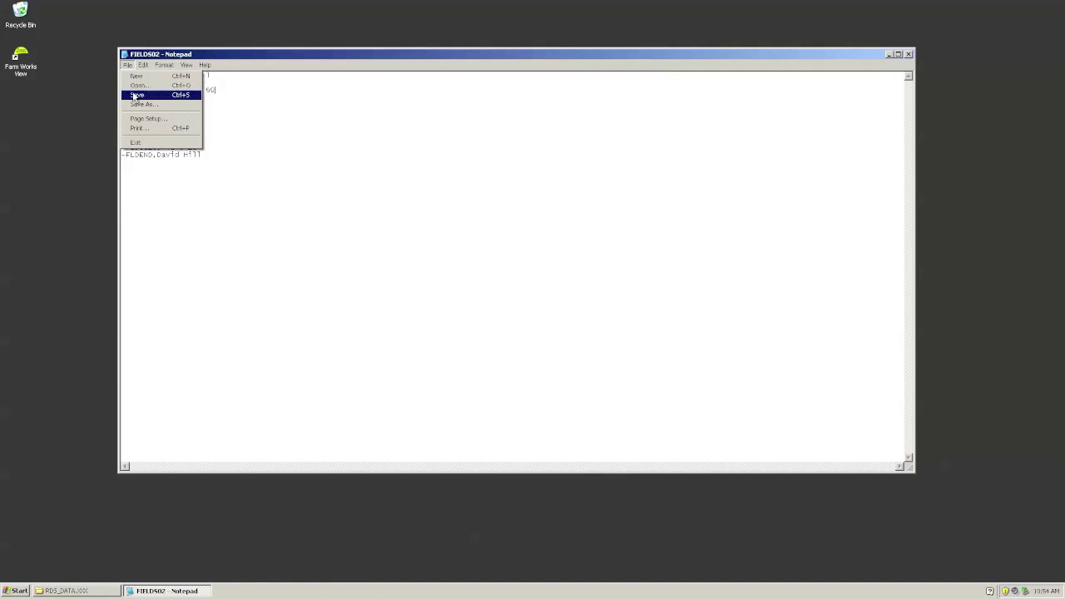
left_click(137, 94)
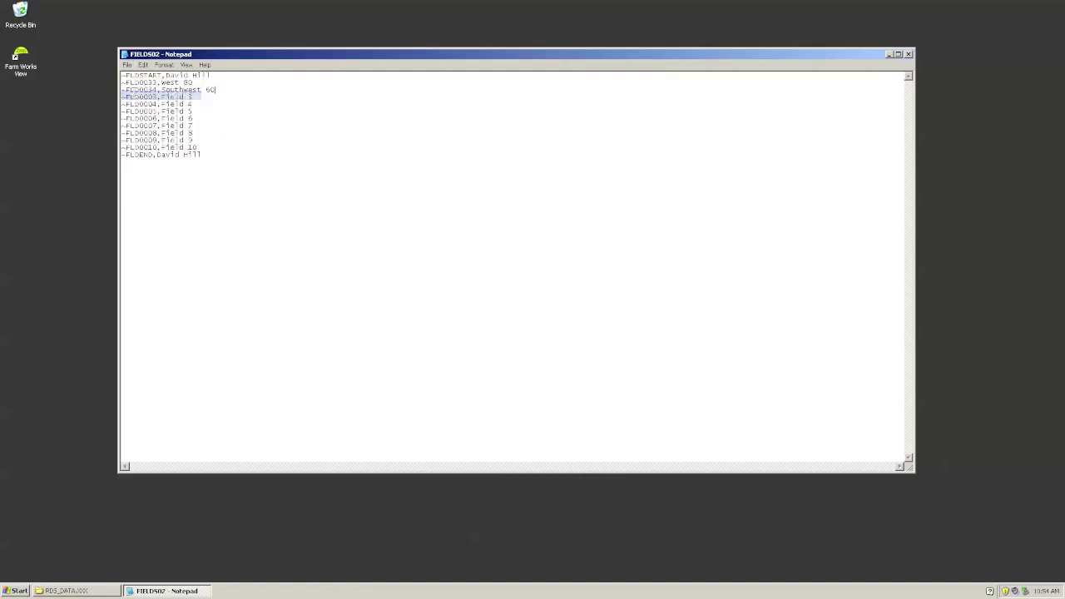
left_click(908, 54)
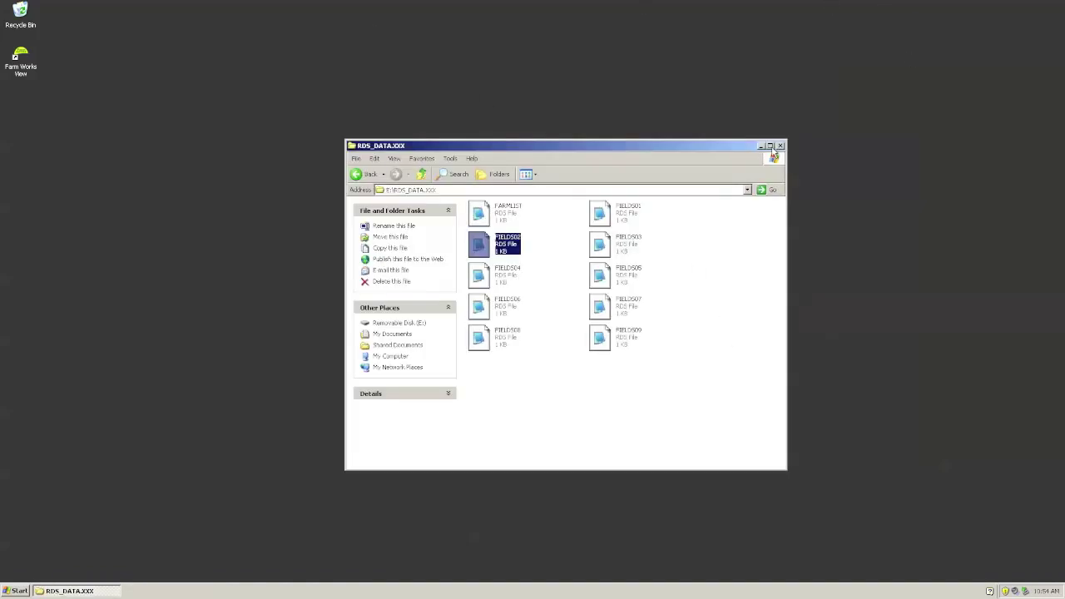